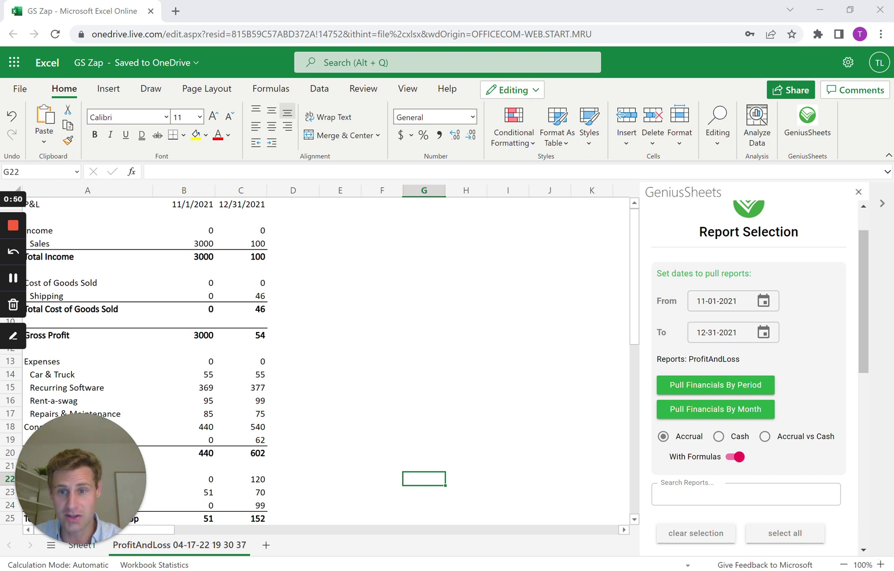
Inspect the GS.IS formulas behind cells C14 and C16 without changing them
left_click(240, 374)
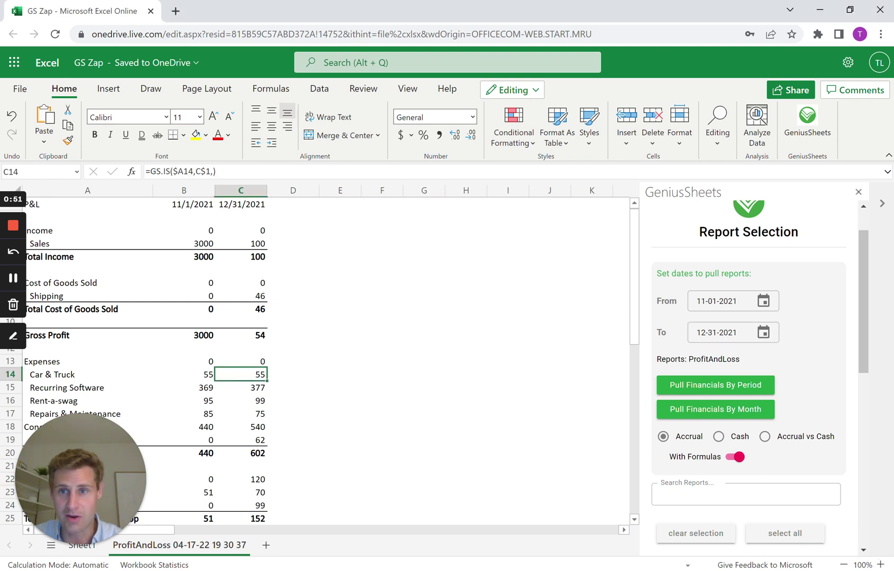
left_click(241, 400)
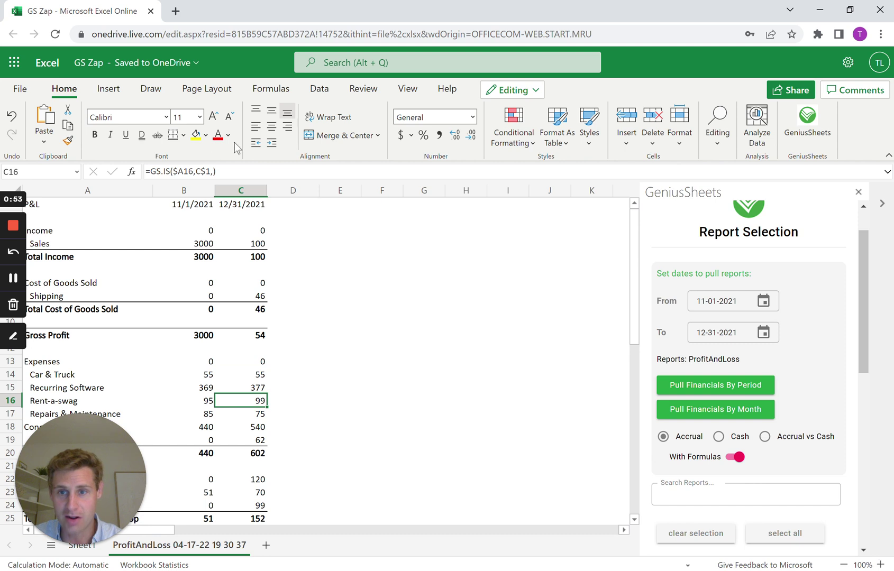
double_click(240, 400)
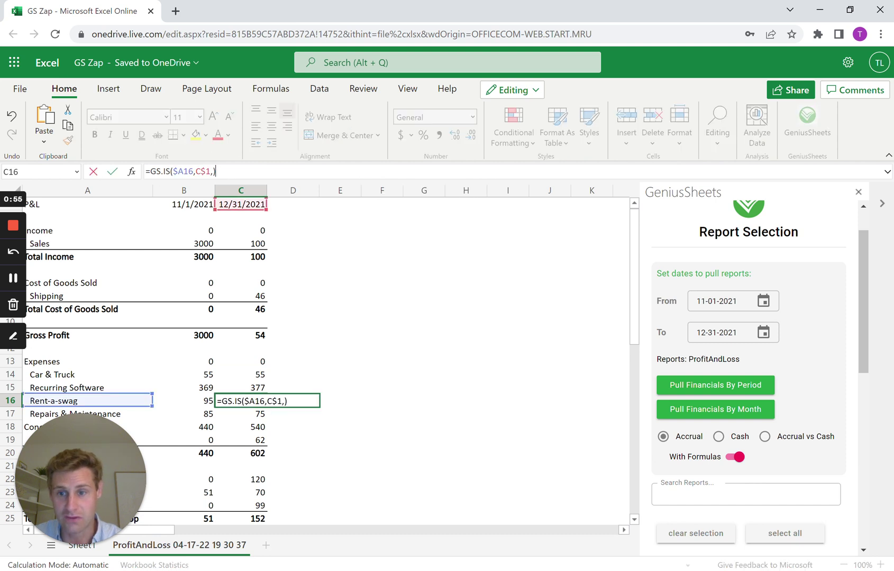
key("Escape")
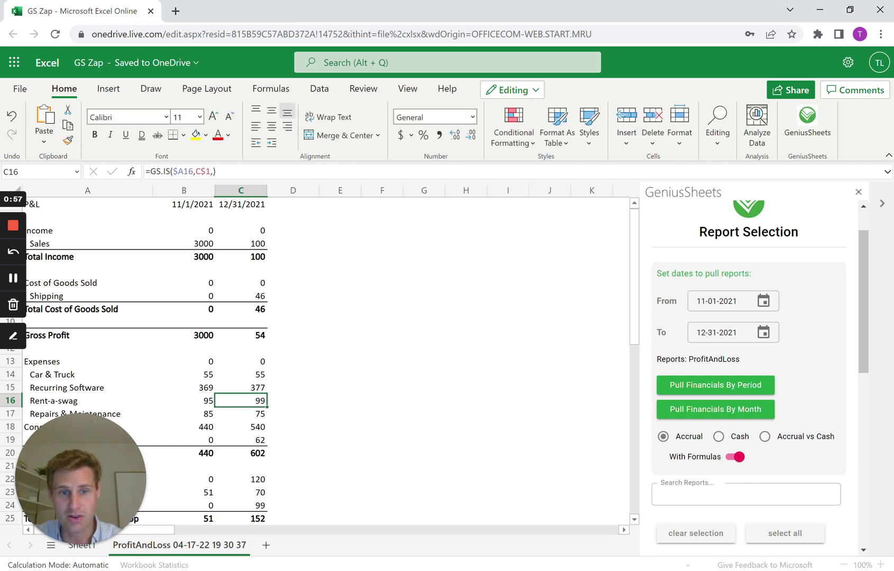
Return the GeniusSheets panel to its home page, refresh the data, and switch to Zapier
scroll(780, 335, "up", 2)
left_click(834, 219)
left_click(767, 421)
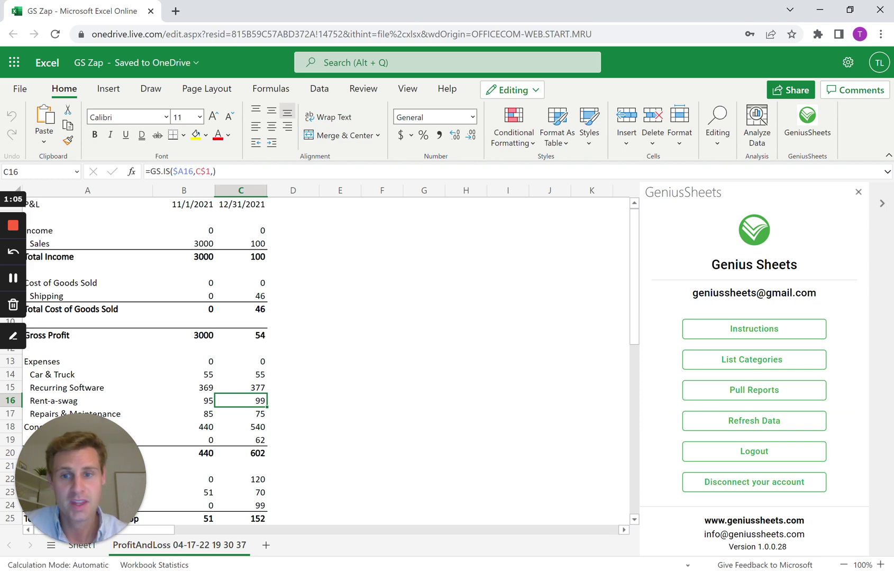
key("alt+Tab")
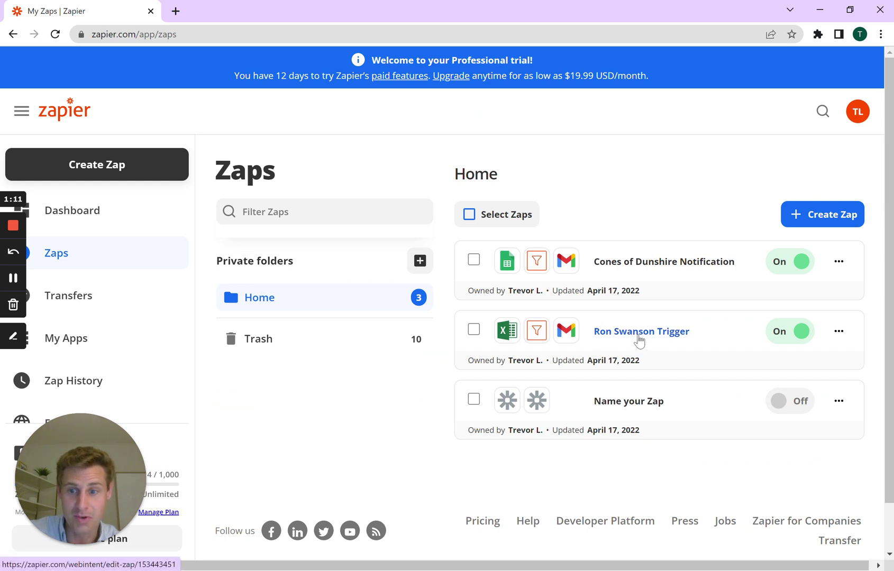
Open the Ron Swanson Trigger zap and review its Updated Row trigger's app, event and Excel account
left_click(640, 338)
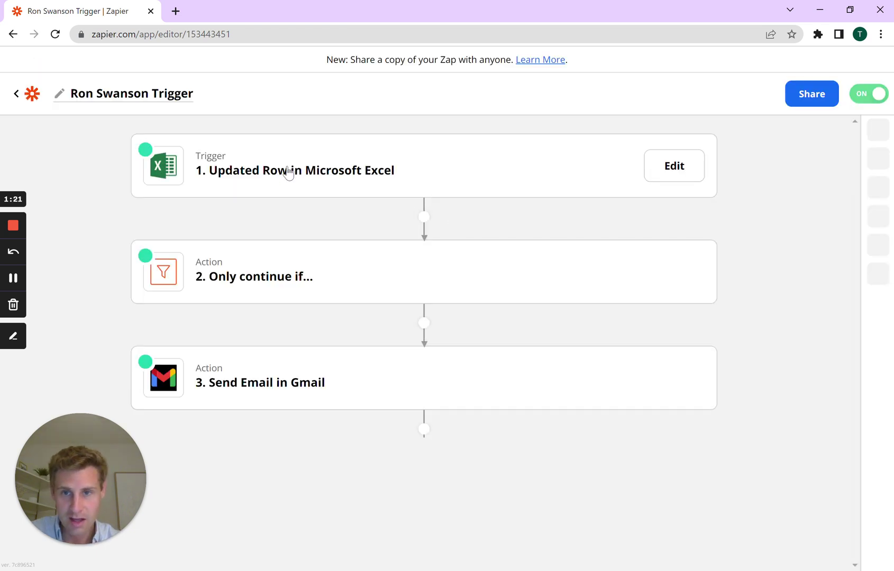
left_click(323, 168)
left_click(282, 217)
left_click(296, 380)
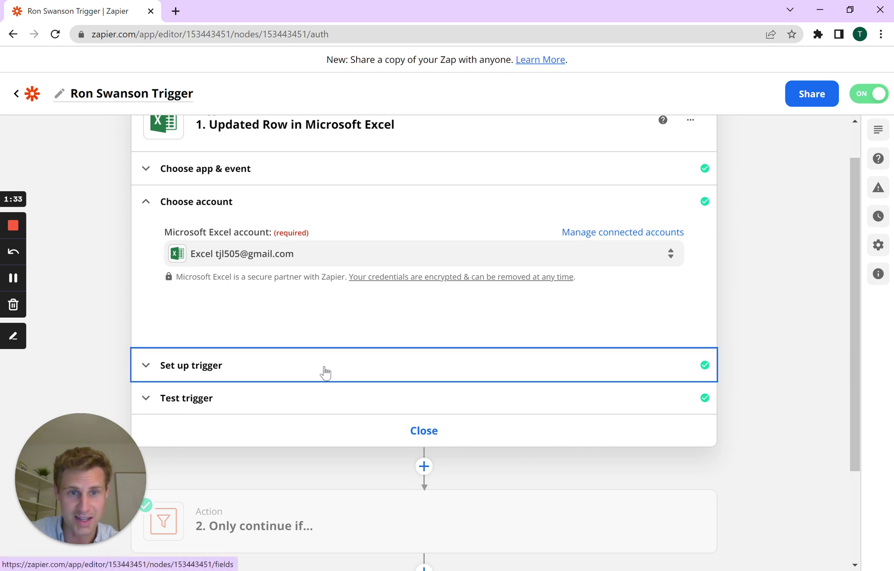
Compare the trigger's GS Zap.xlsx ProfitAndLoss worksheet and COL$C column settings against the Excel sheet
left_click(324, 372)
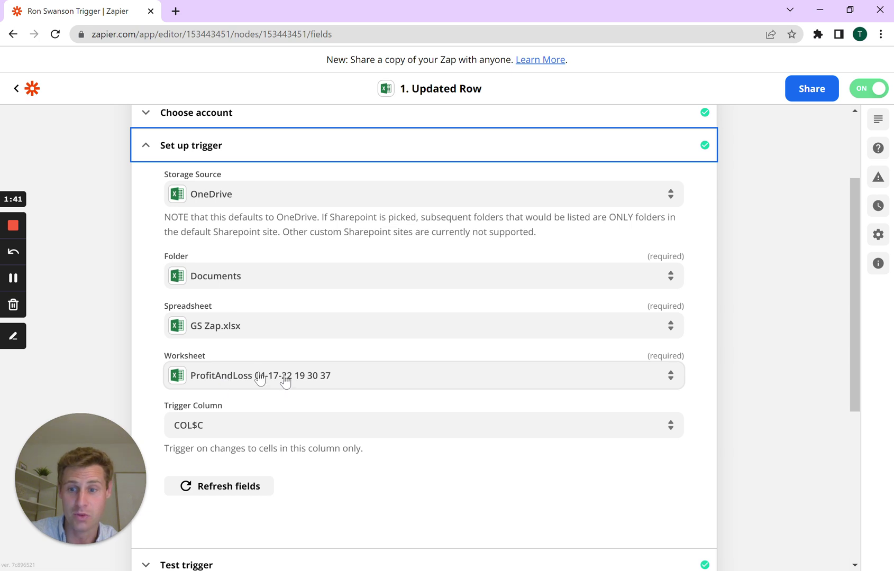
key("alt+Tab")
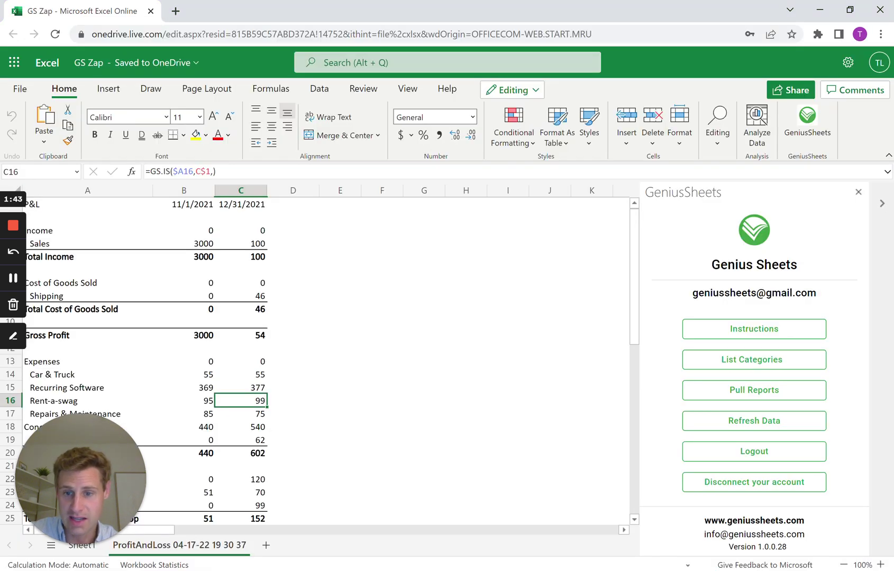
key("alt+Tab")
key("alt+Tab")
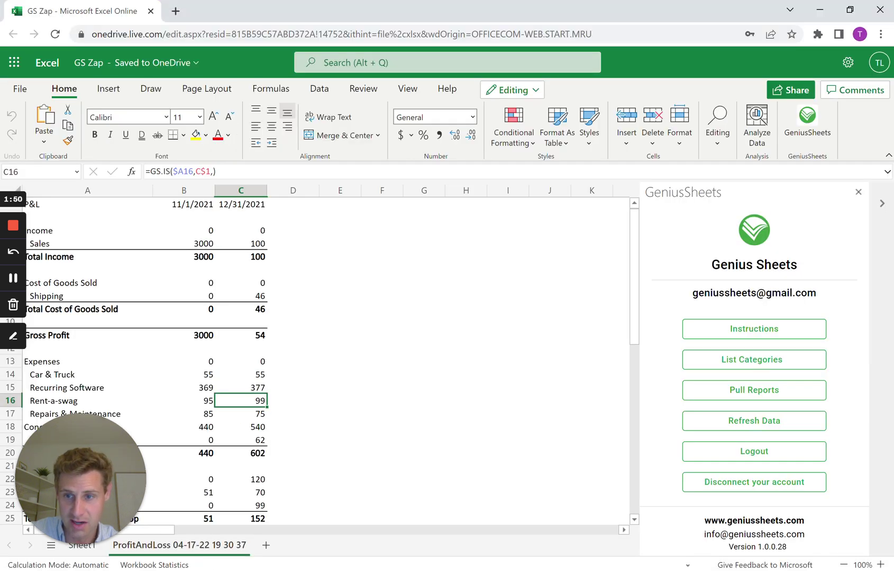
key("alt+Tab")
scroll(255, 458, "down", 5)
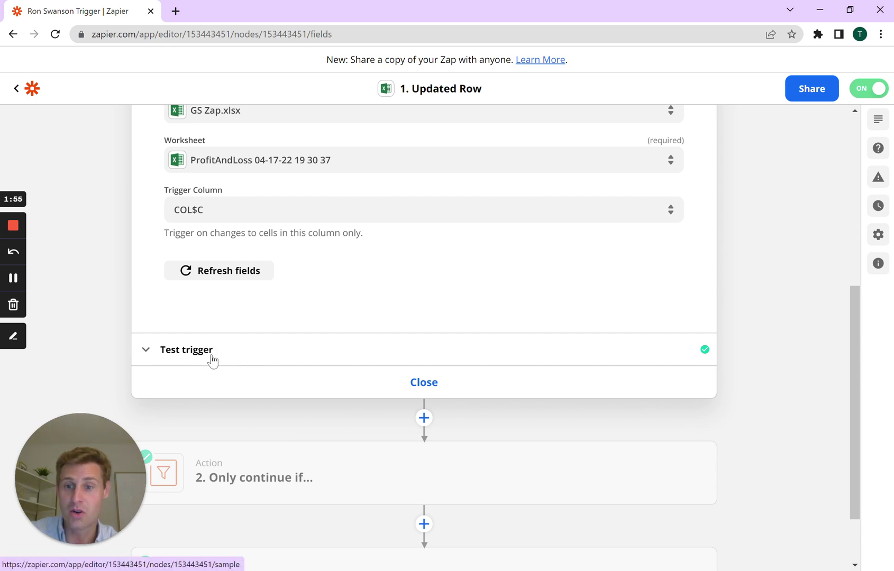
key("alt+Tab")
scroll(328, 359, "down", 5)
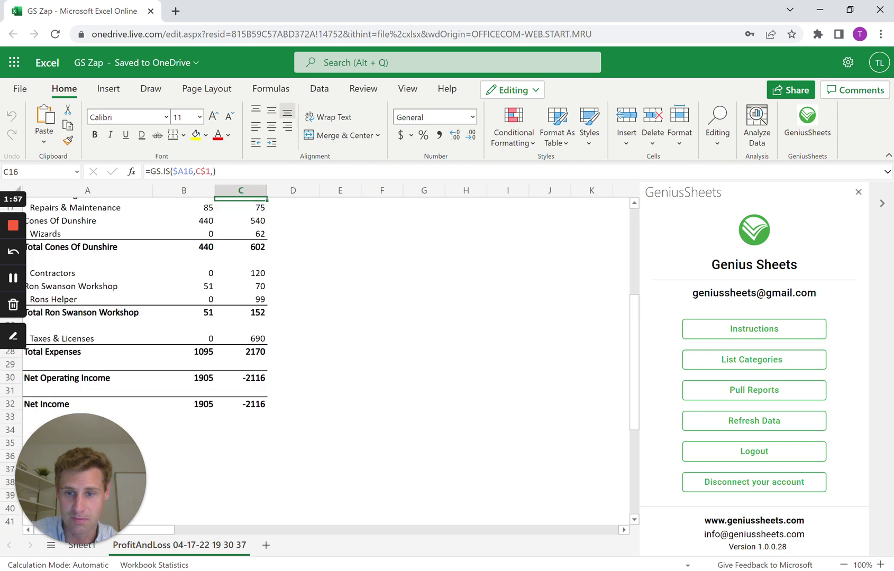
scroll(327, 360, "up", 5)
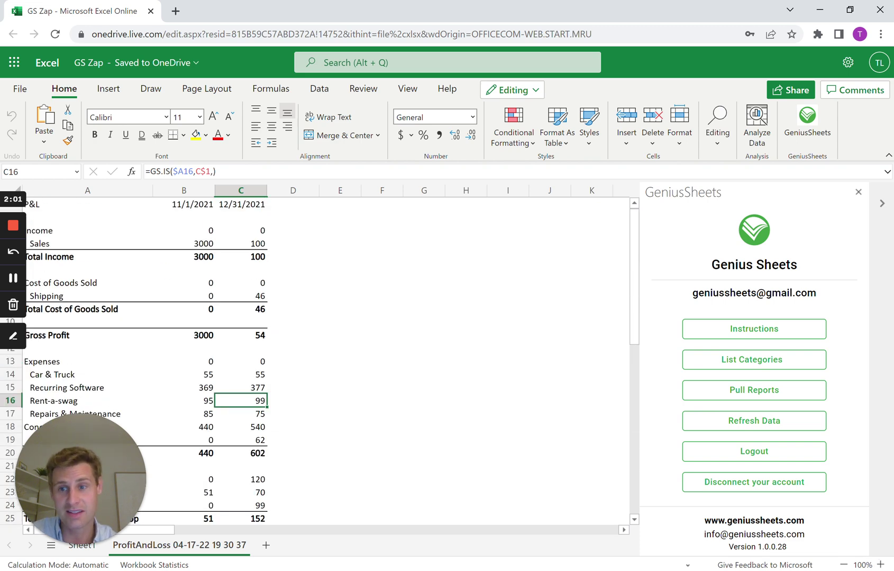
key("alt+Tab")
scroll(255, 365, "down", 1)
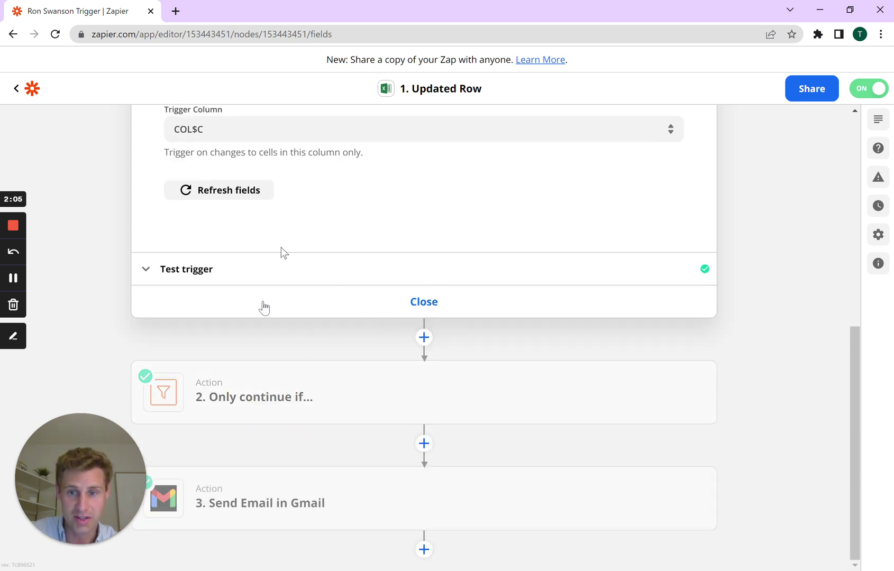
Open the 'Only continue if…' step, confirm it uses Filter by Zapier, and dismiss the errors panel
mouse_move(206, 414)
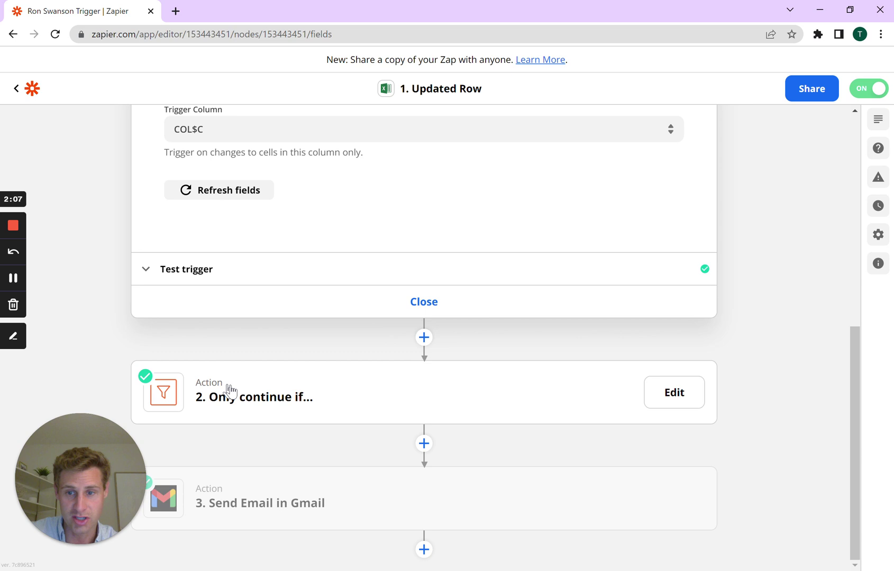
left_click(400, 396)
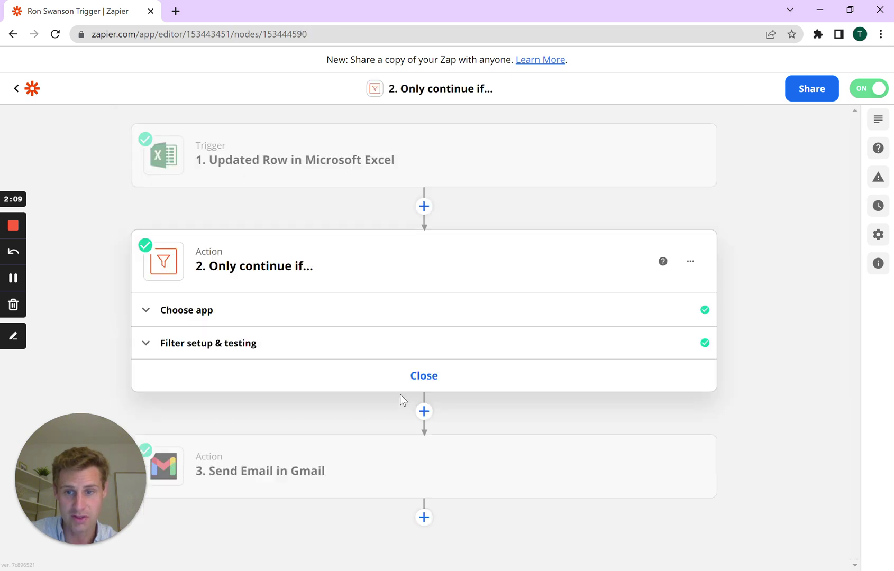
left_click(231, 311)
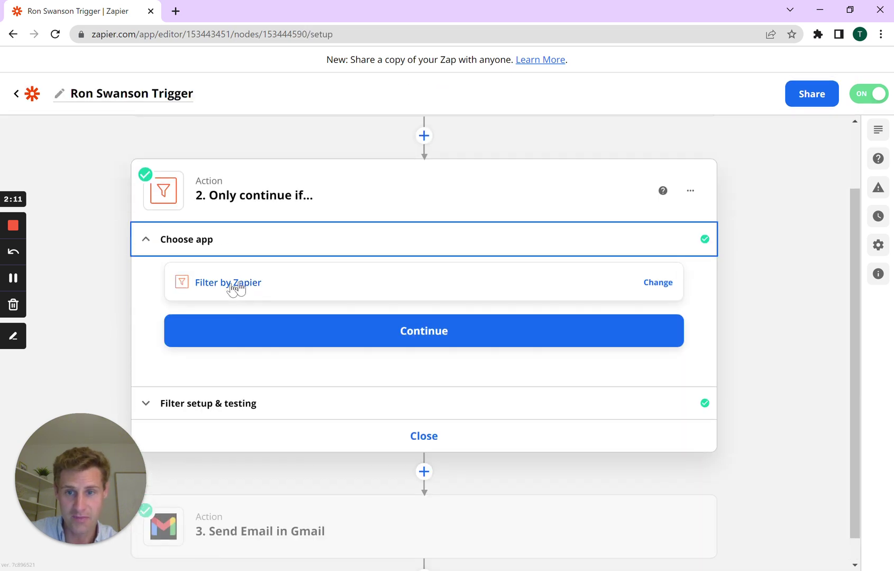
left_click(289, 411)
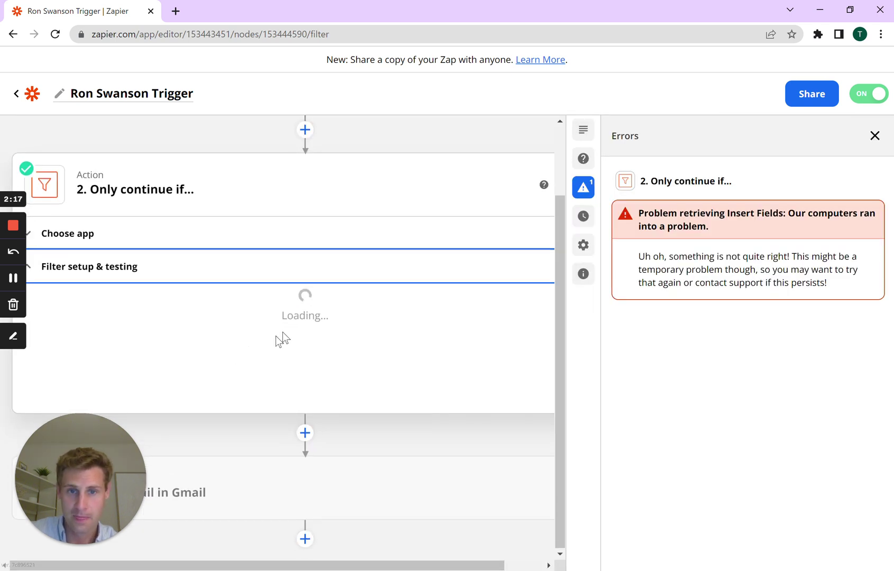
left_click(874, 135)
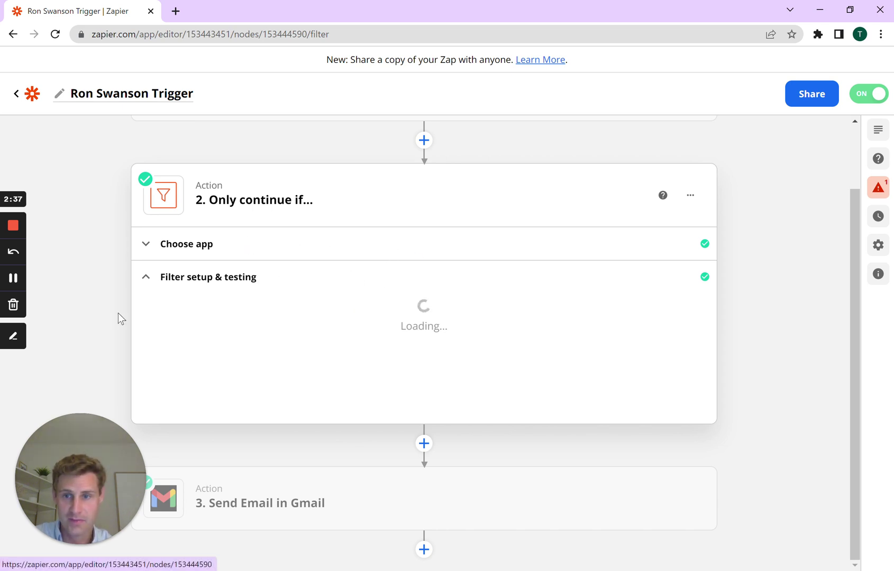
Review the filter conditions Col$c greater than 60 and Row exactly 23, browsing the Row data fields
left_click(252, 257)
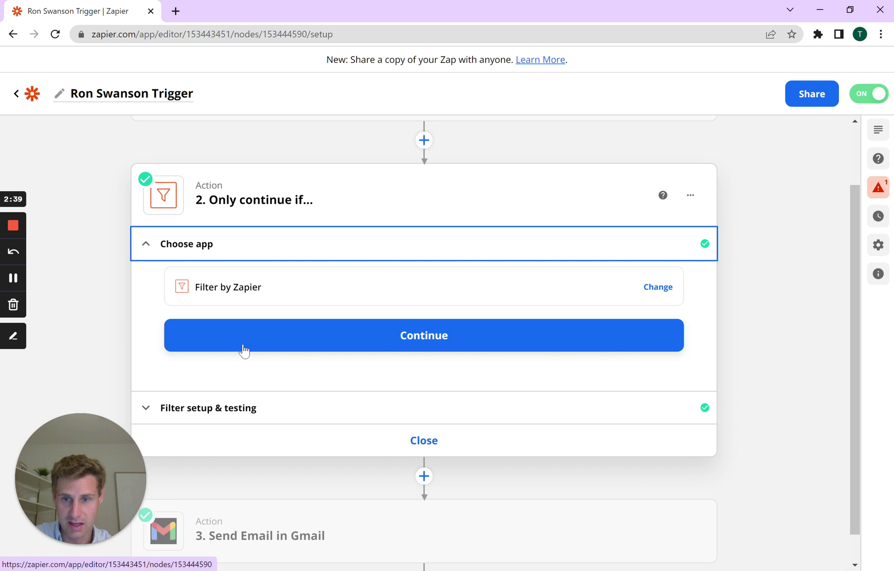
left_click(362, 335)
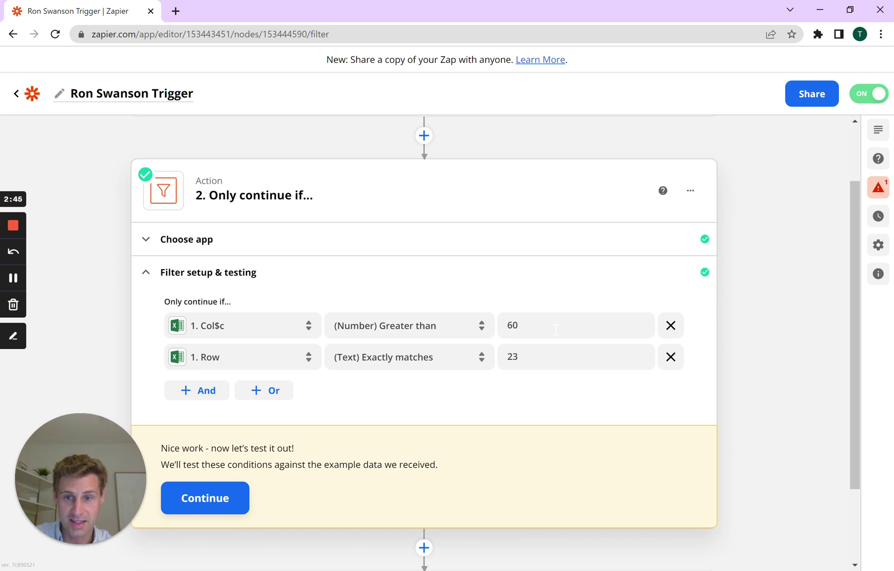
key("alt+Tab")
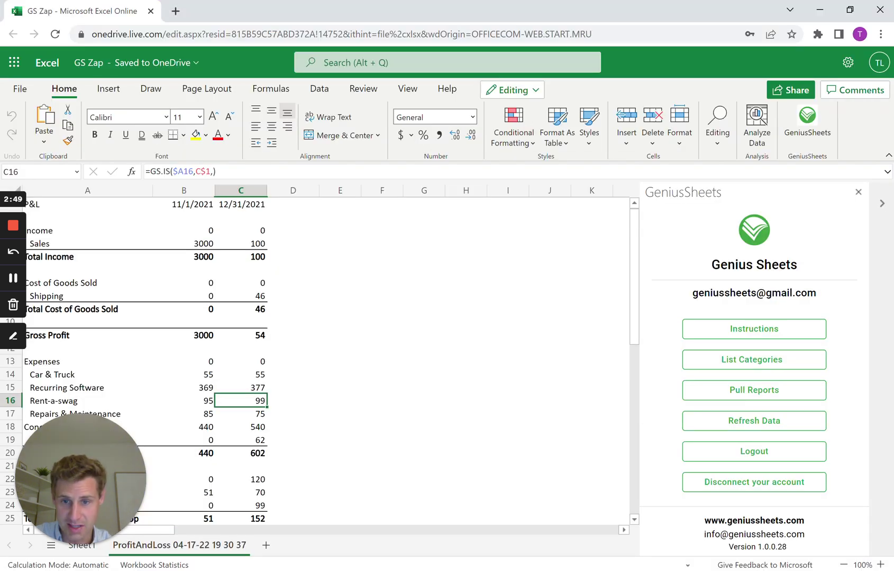
scroll(249, 370, "down", 1)
scroll(248, 370, "up", 1)
key("alt+Tab")
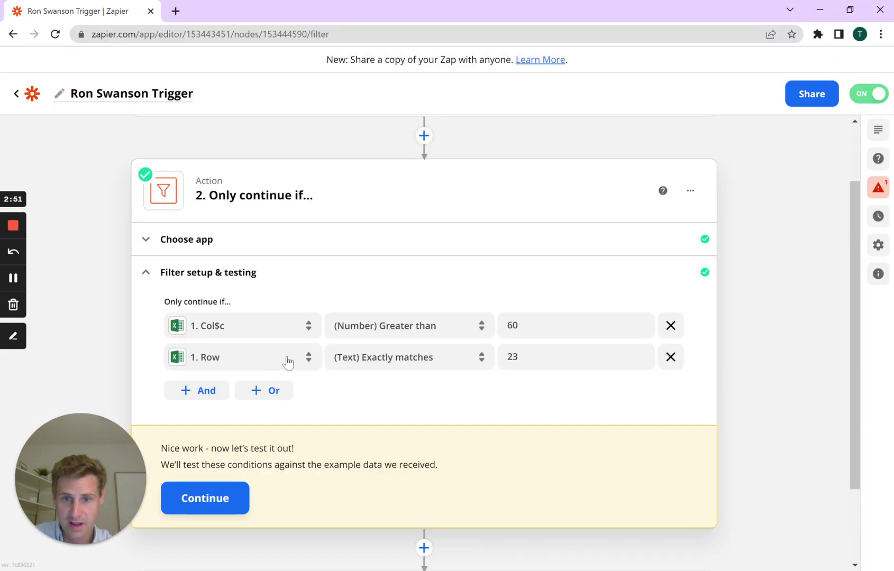
left_click(229, 360)
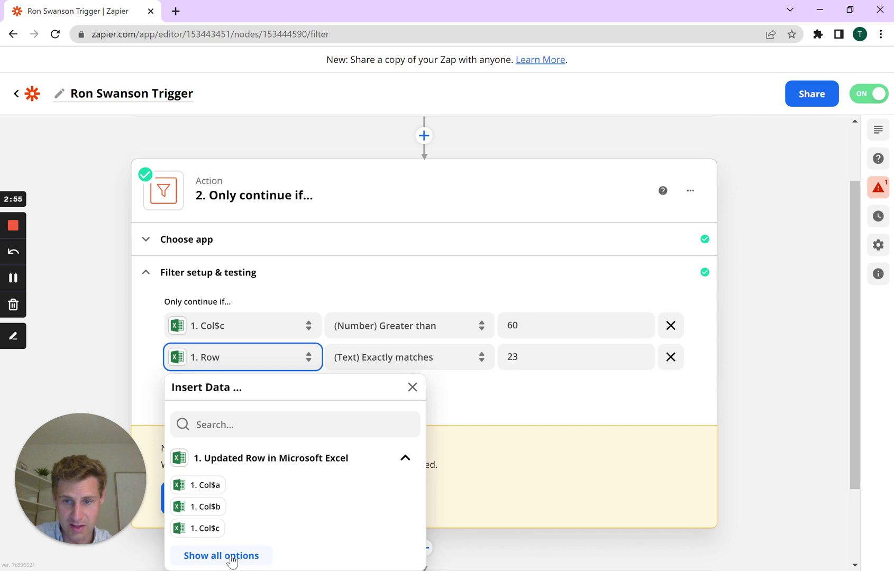
left_click(228, 556)
left_click(521, 405)
scroll(409, 357, "up", 2)
Check Ron Swanson Workshop's C23 value in Excel, then test the filter, which would not continue
key("alt+Tab")
scroll(146, 317, "down", 3)
left_click_drag(79, 352, 241, 353)
left_click(241, 352)
key("alt+Tab")
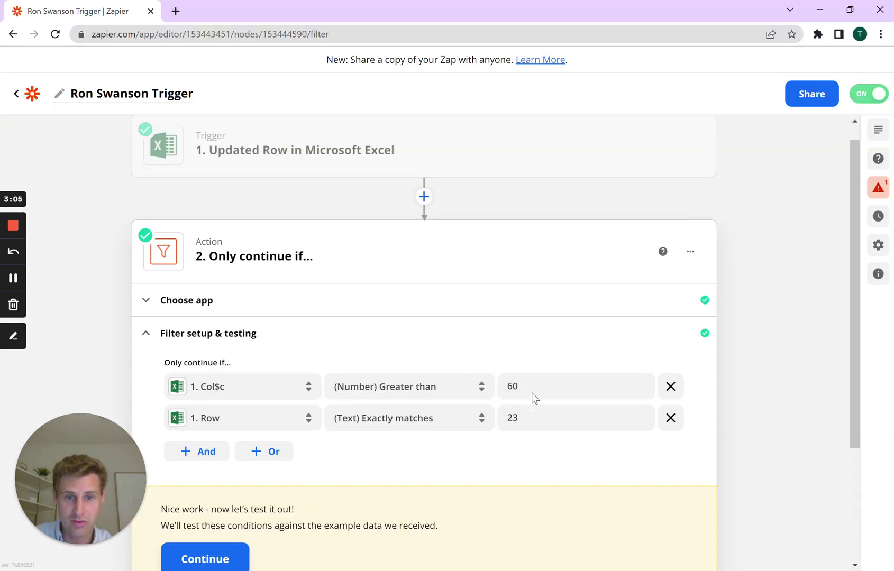
scroll(518, 390, "down", 2)
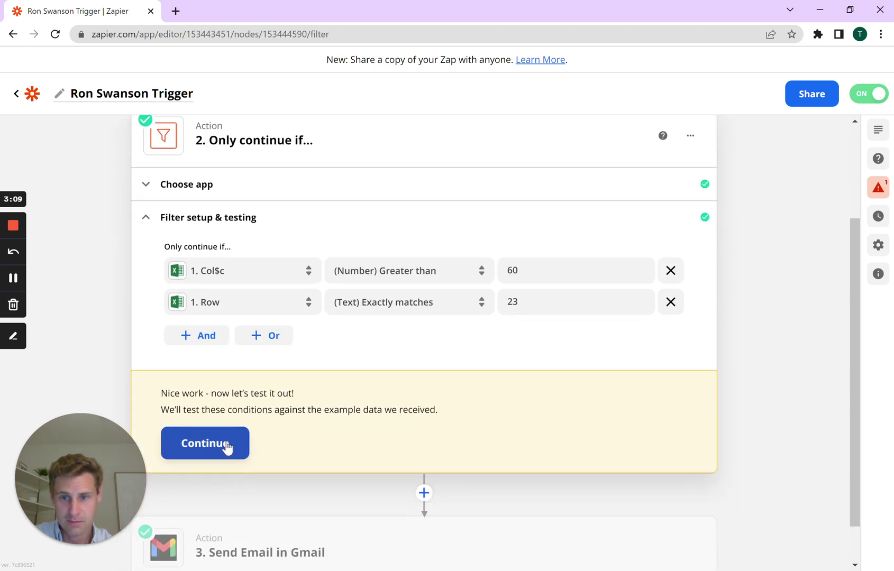
left_click(227, 447)
scroll(381, 454, "down", 2)
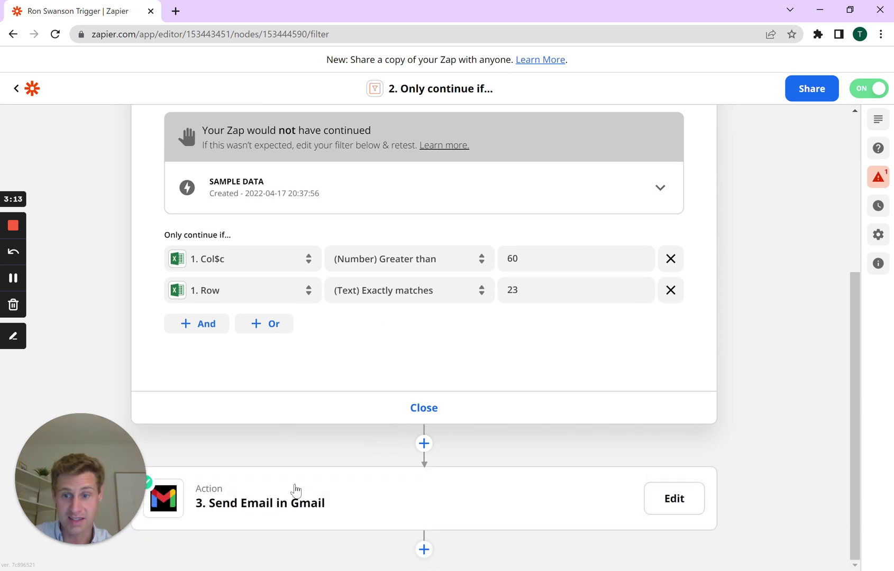
Review the Send Email in Gmail step's event, connected account and 'Excel Zap Success' message fields
left_click(295, 491)
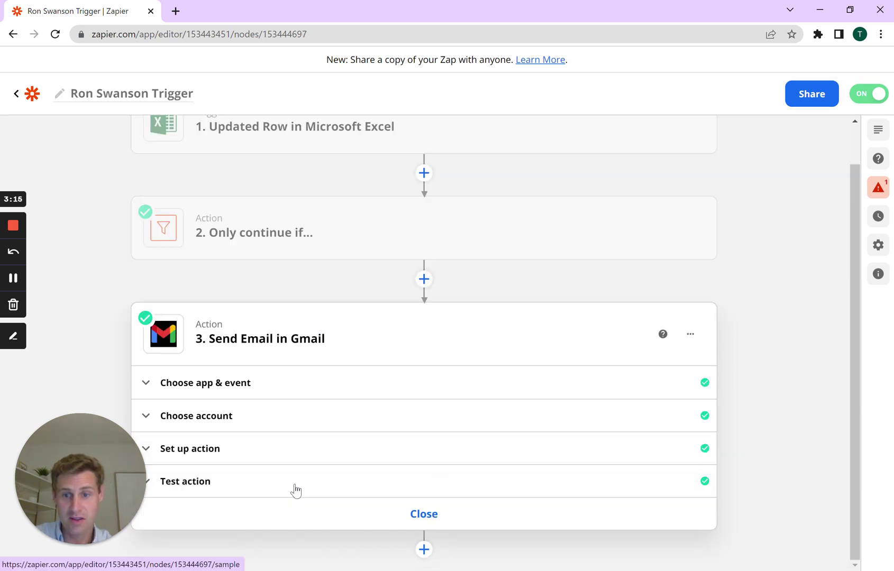
left_click(242, 386)
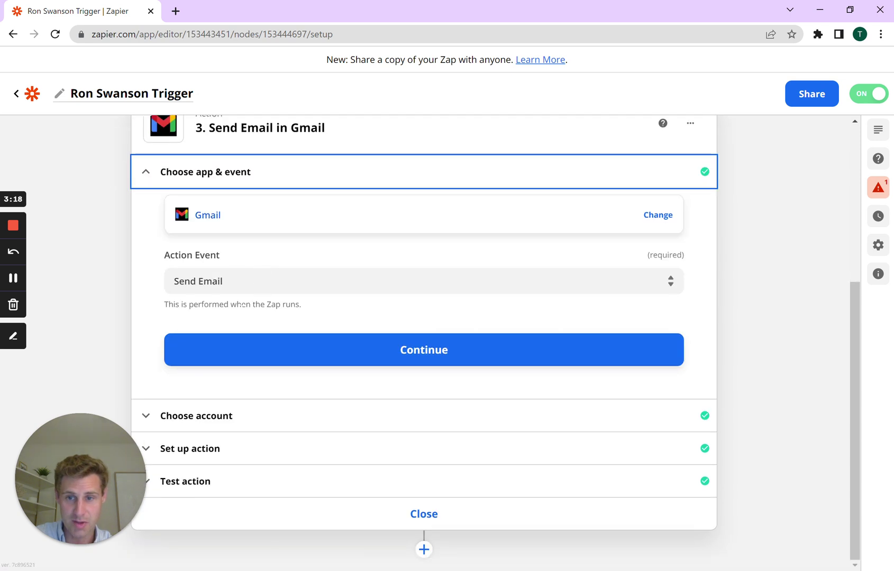
left_click(248, 410)
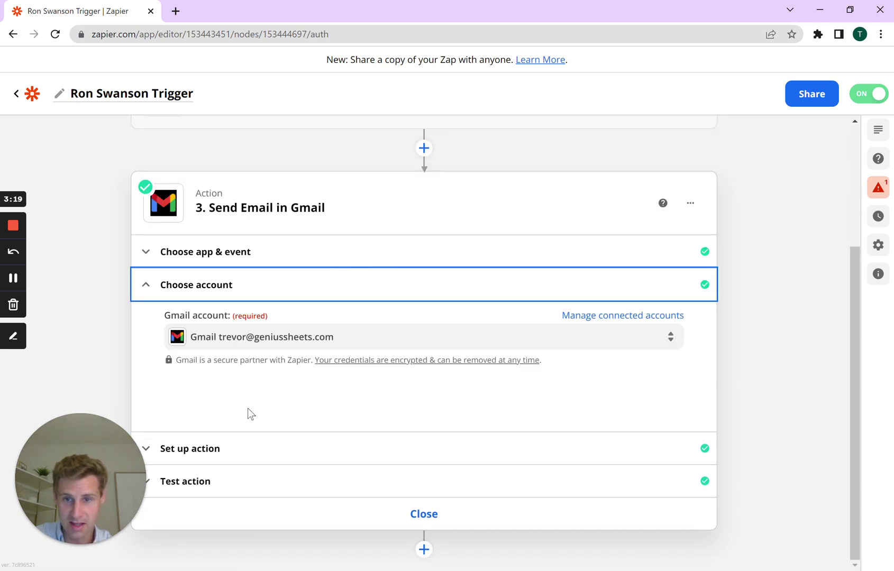
left_click(225, 454)
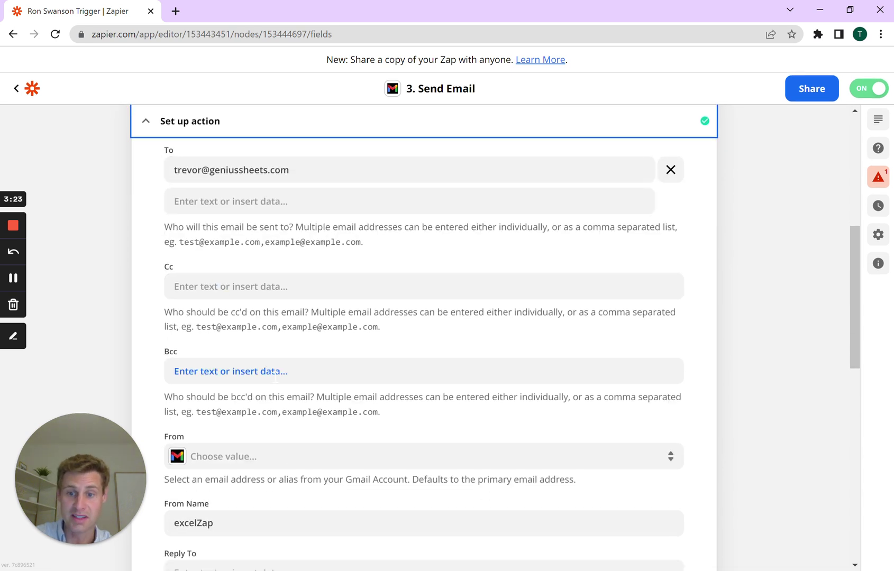
scroll(275, 376, "down", 4)
scroll(277, 359, "down", 1)
scroll(228, 360, "down", 1)
Enter 4/17/2022 in cell D1 as a new date header beside 12/31/2021
key("alt+Tab")
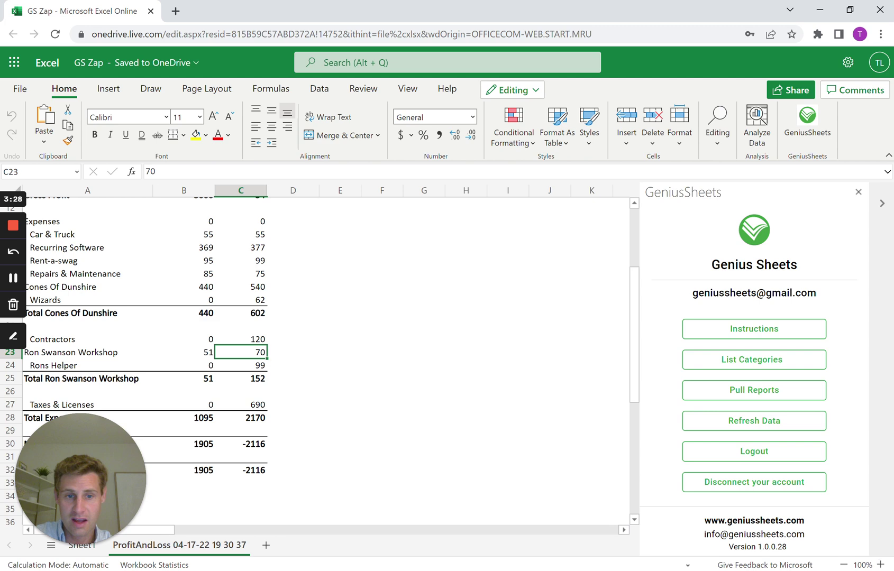
scroll(318, 360, "up", 3)
scroll(318, 360, "up", 3)
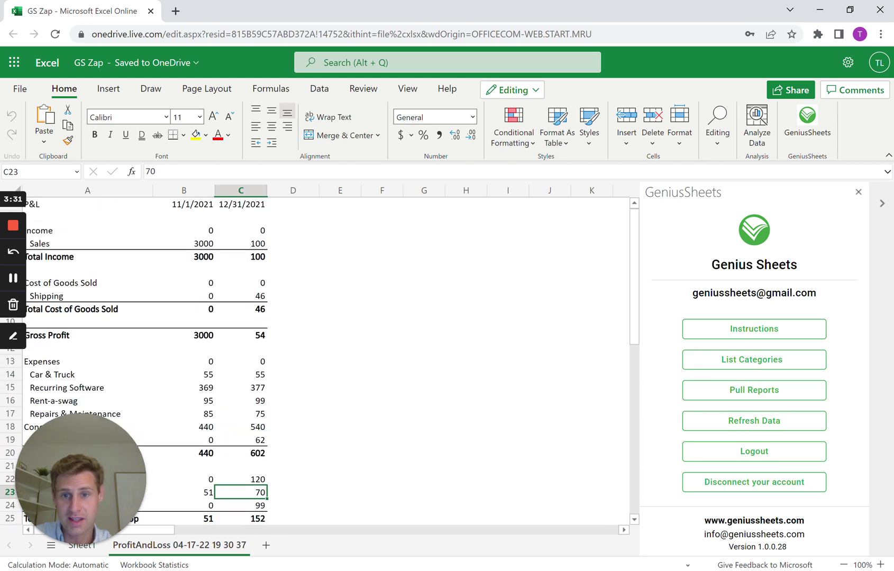
left_click(286, 207)
type("4/17/2022")
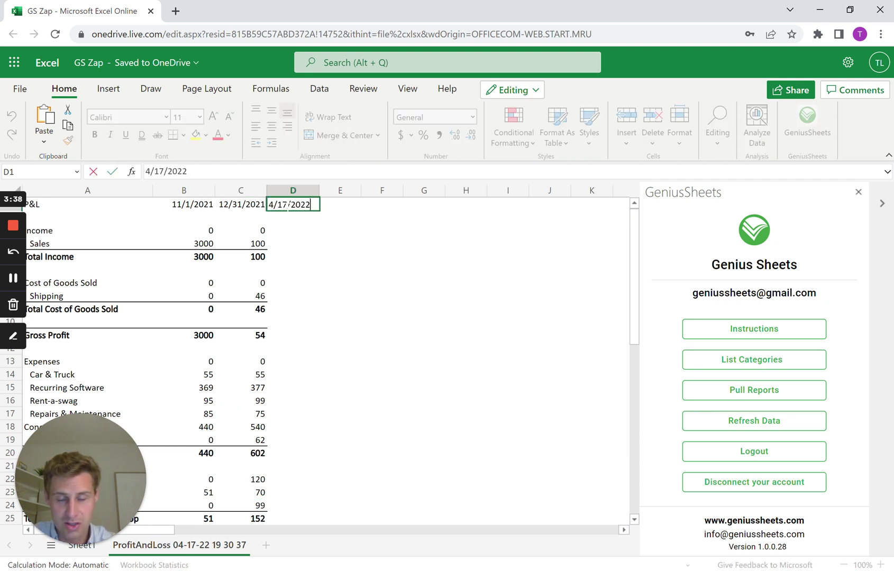
key("Return")
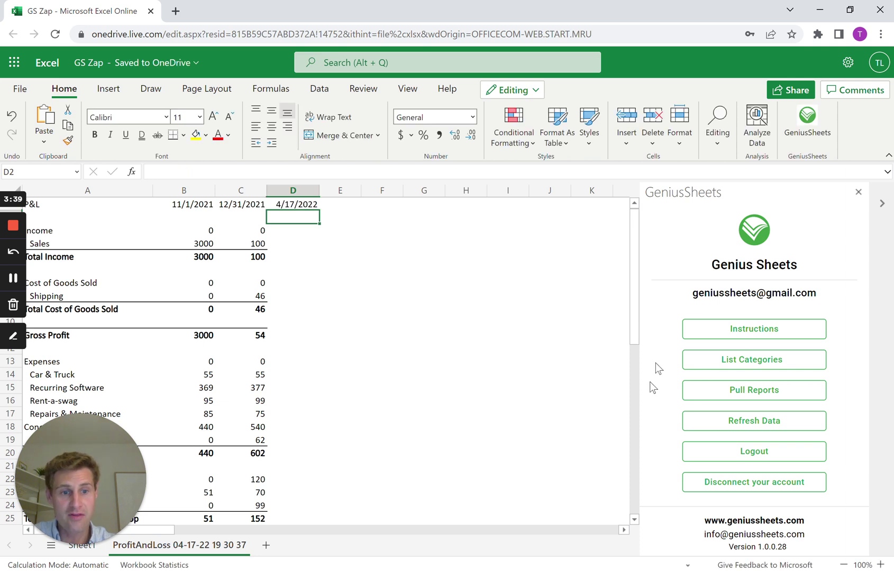
left_click(762, 432)
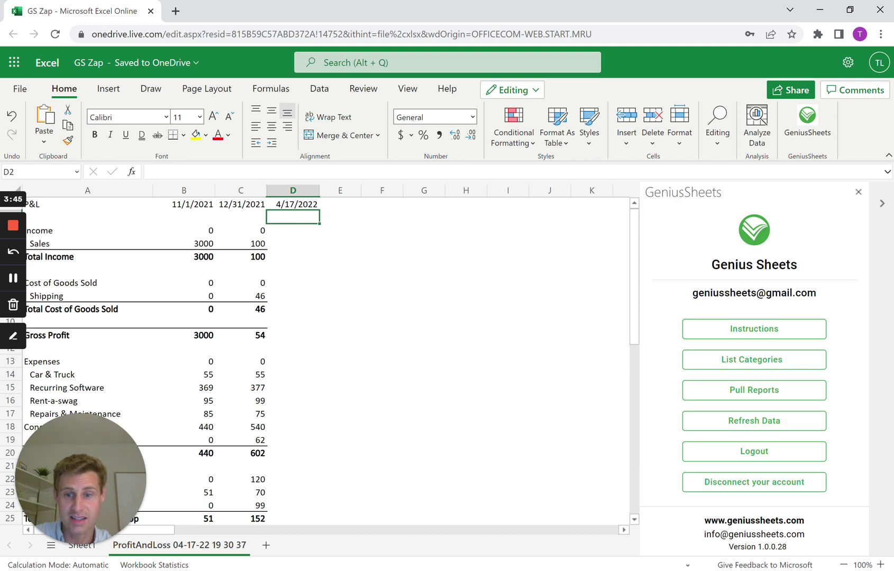
left_click(293, 413)
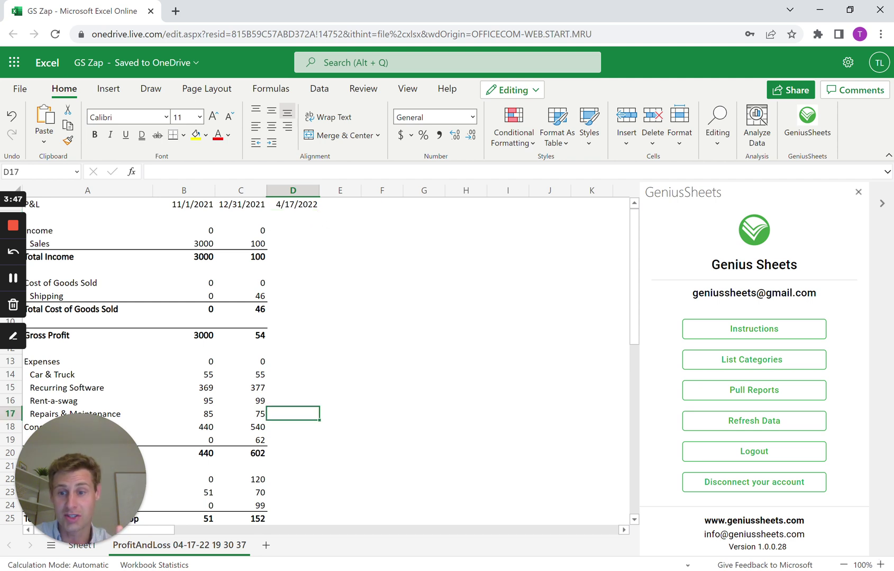